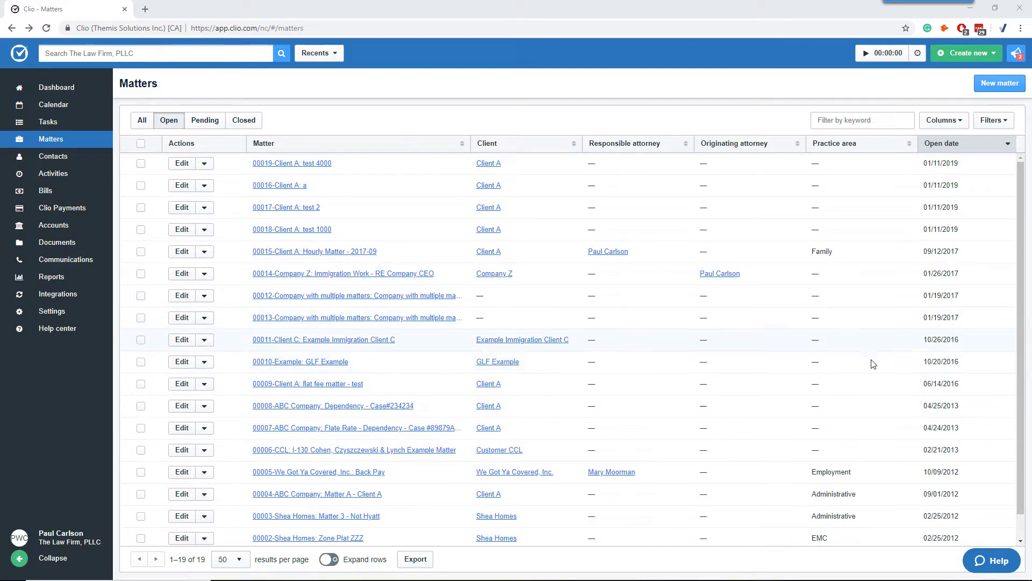
# - Begin a new matter with Client A as the client and 'Consult' as its description
pyautogui.click(999, 83)
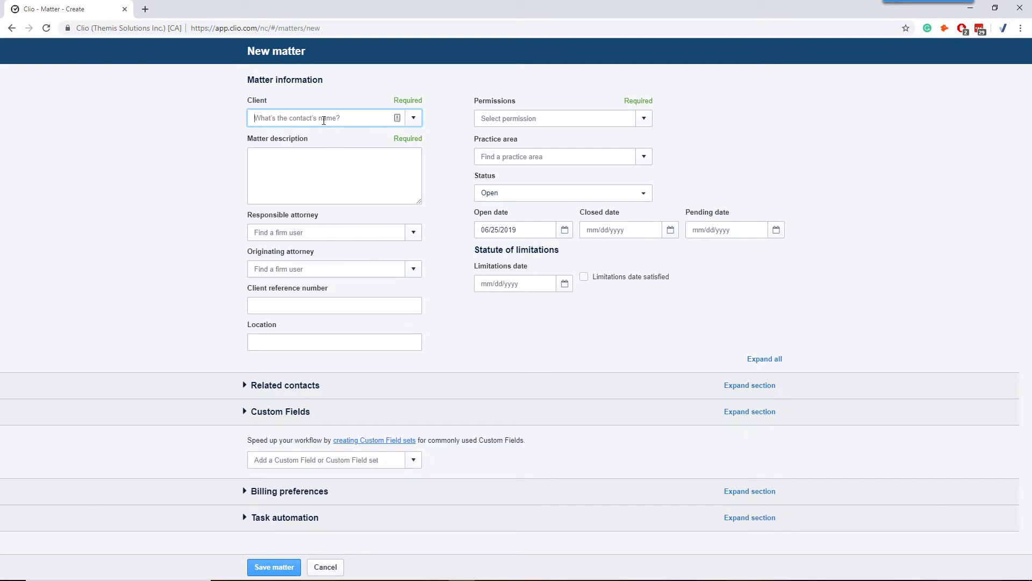
pyautogui.write('cl')
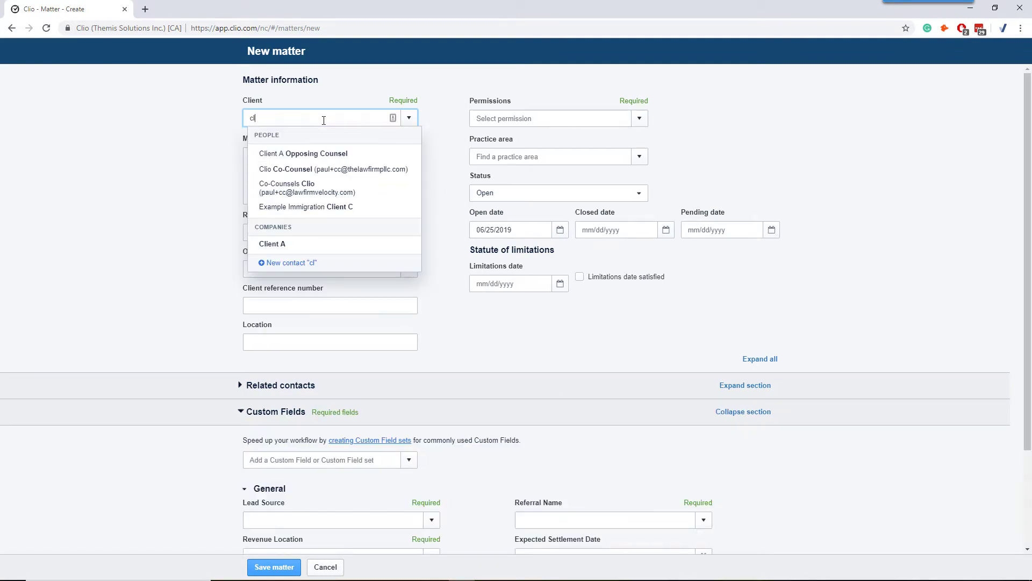
pyautogui.click(303, 243)
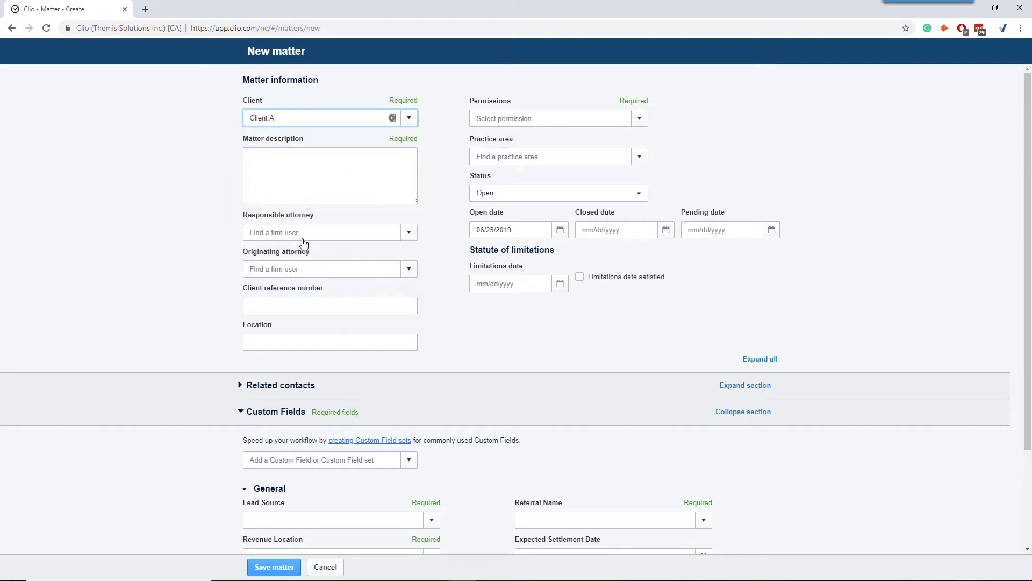
pyautogui.click(284, 166)
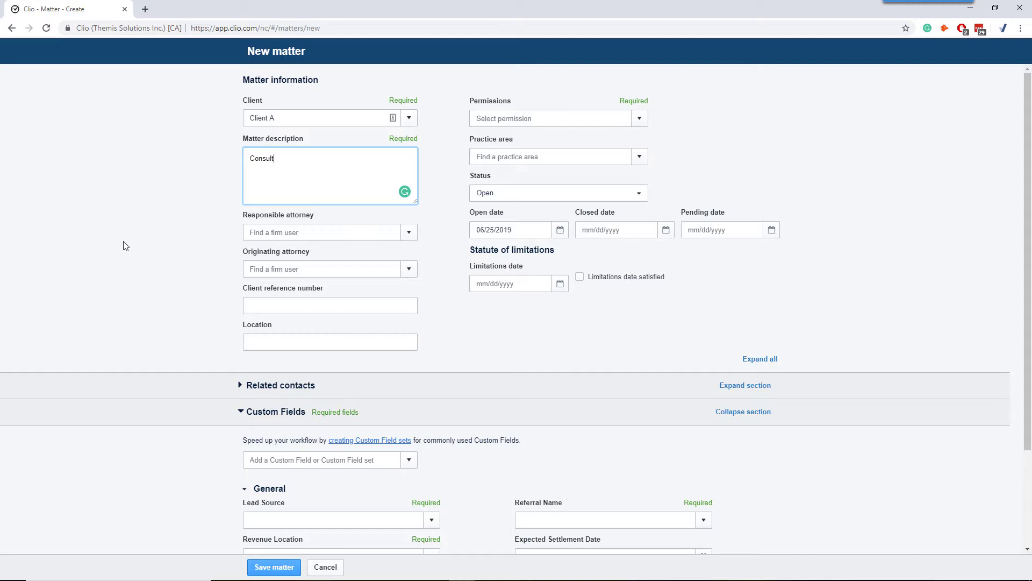
# - Set the matter's billing to a $350.00 flat rate and save it as 00020-Client A
pyautogui.scroll(-3, 172, 272)
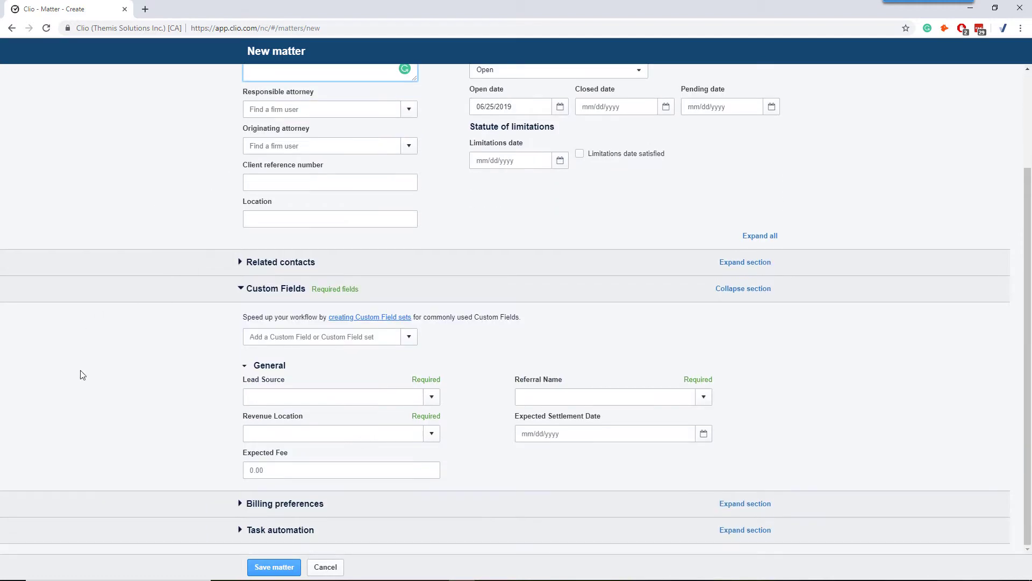
pyautogui.click(278, 508)
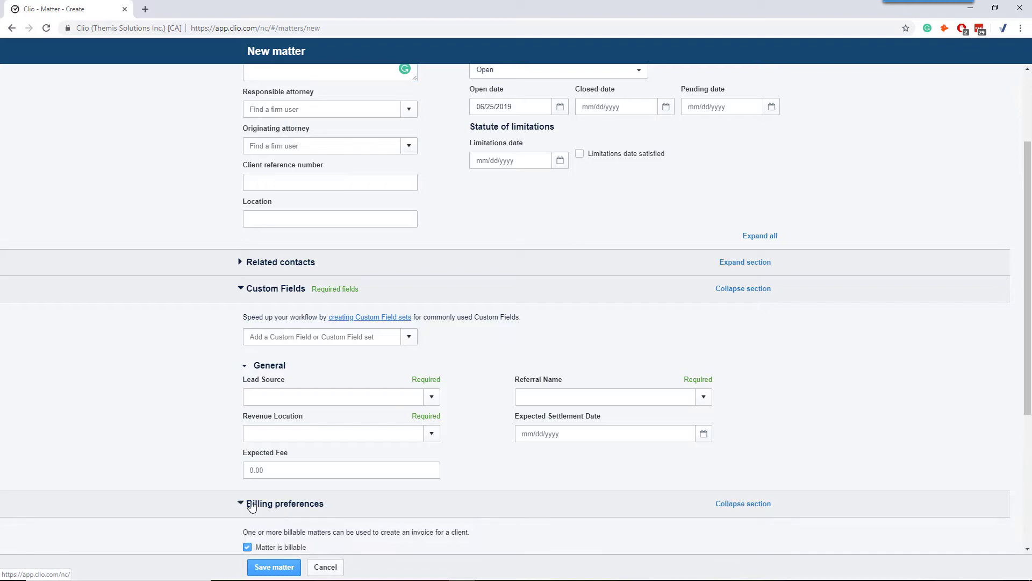
pyautogui.scroll(-4, 175, 432)
pyautogui.click(323, 337)
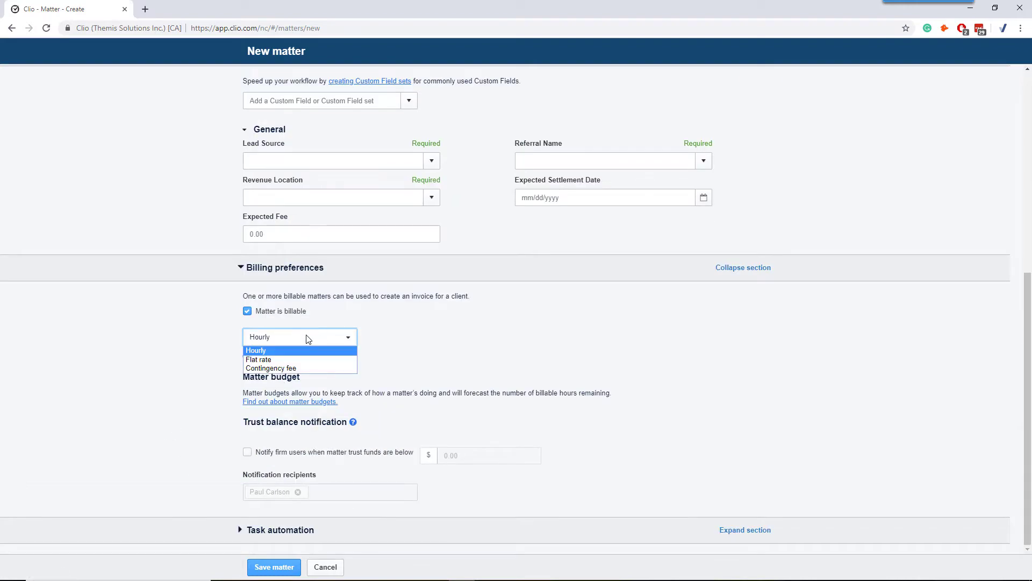
pyautogui.click(301, 359)
pyautogui.click(421, 410)
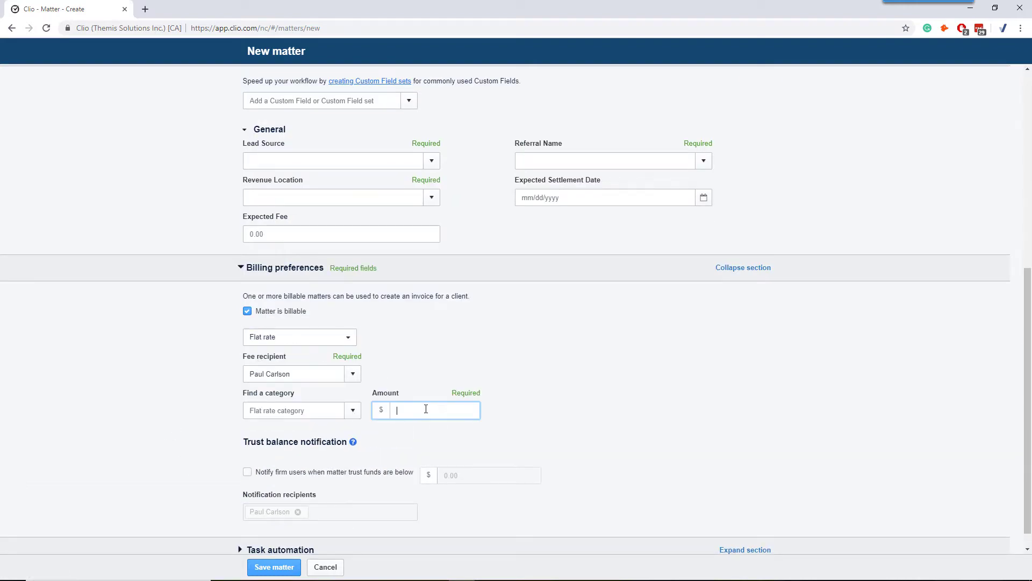
pyautogui.click(202, 349)
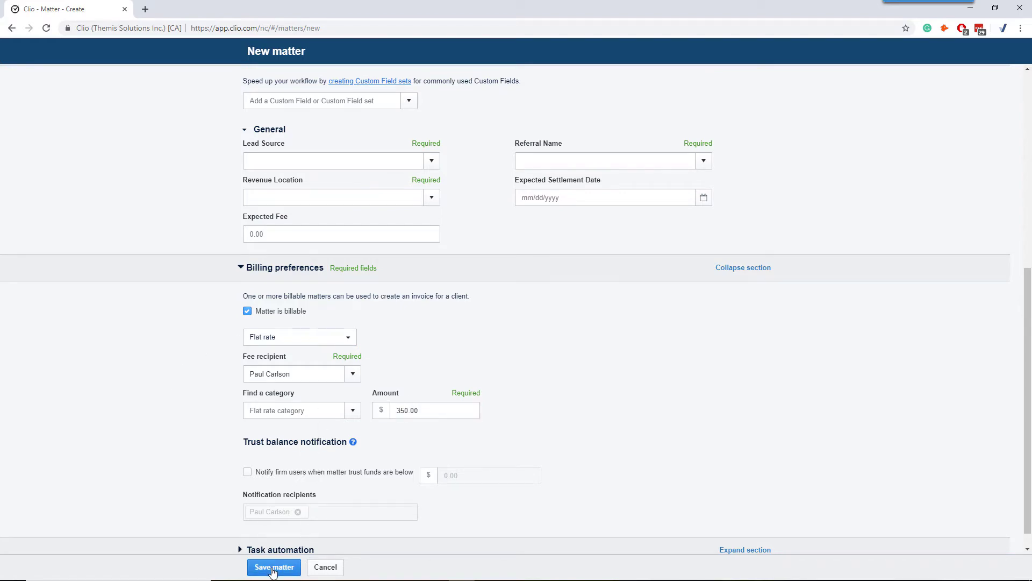
pyautogui.click(272, 568)
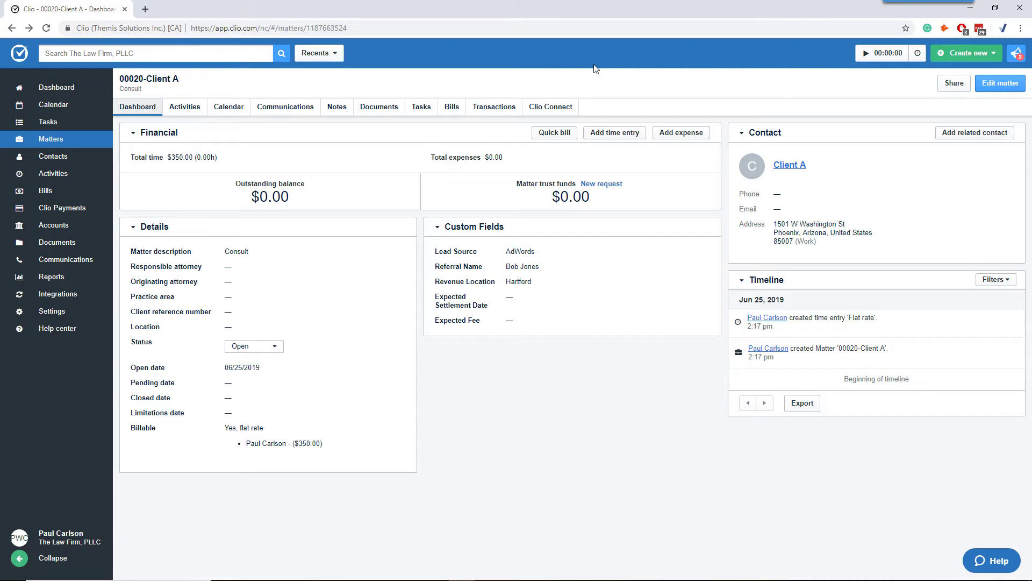
# - Start a quick bill for the matter and date the $350 flat-rate entry 06/03/2019
pyautogui.click(548, 132)
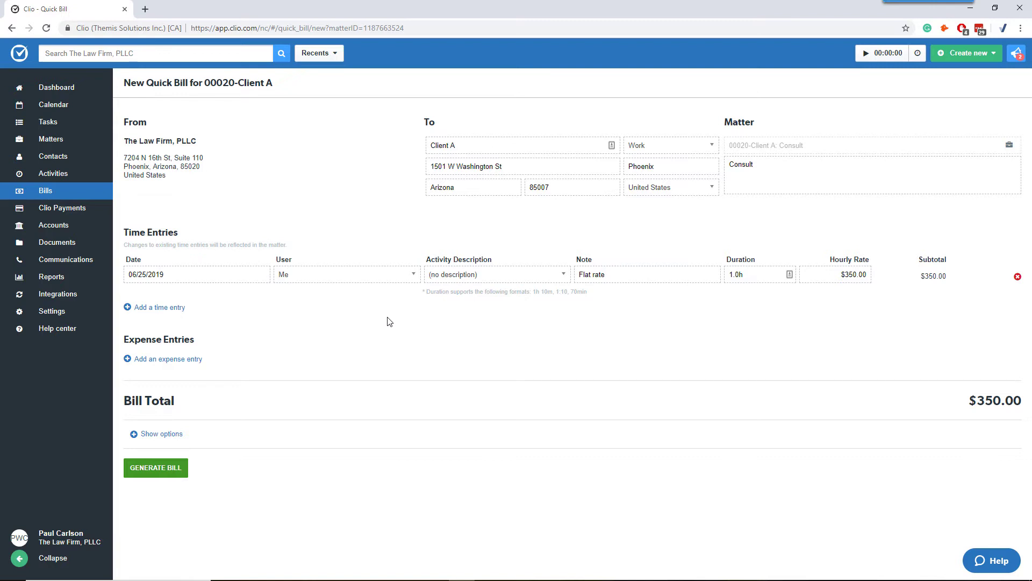
pyautogui.click(210, 275)
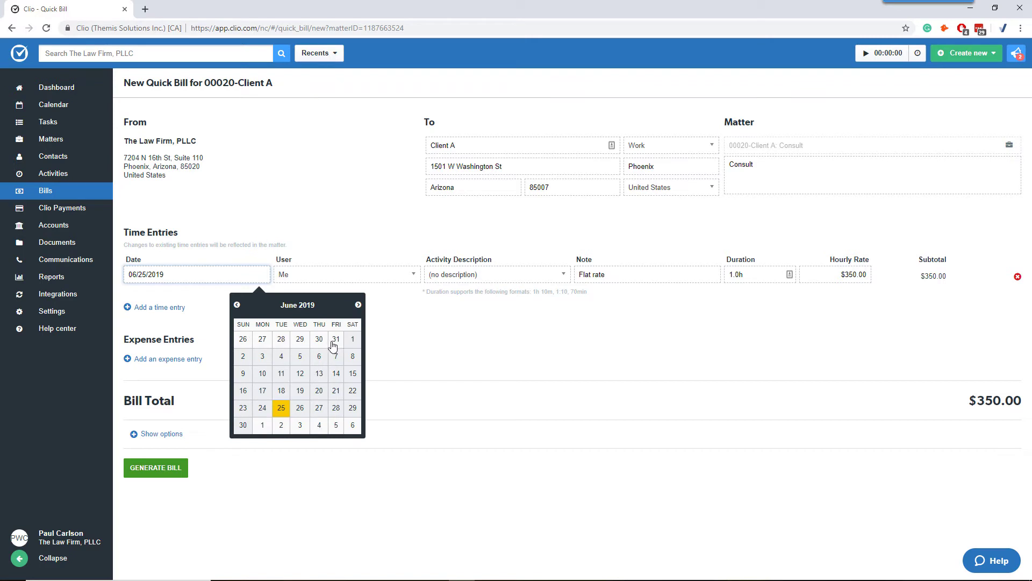
pyautogui.click(263, 357)
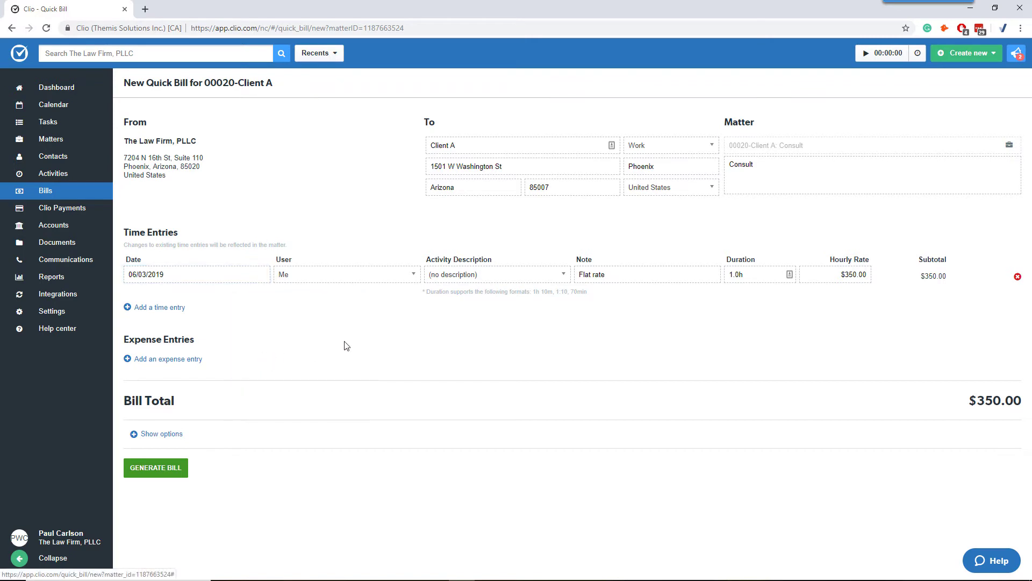
pyautogui.click(251, 277)
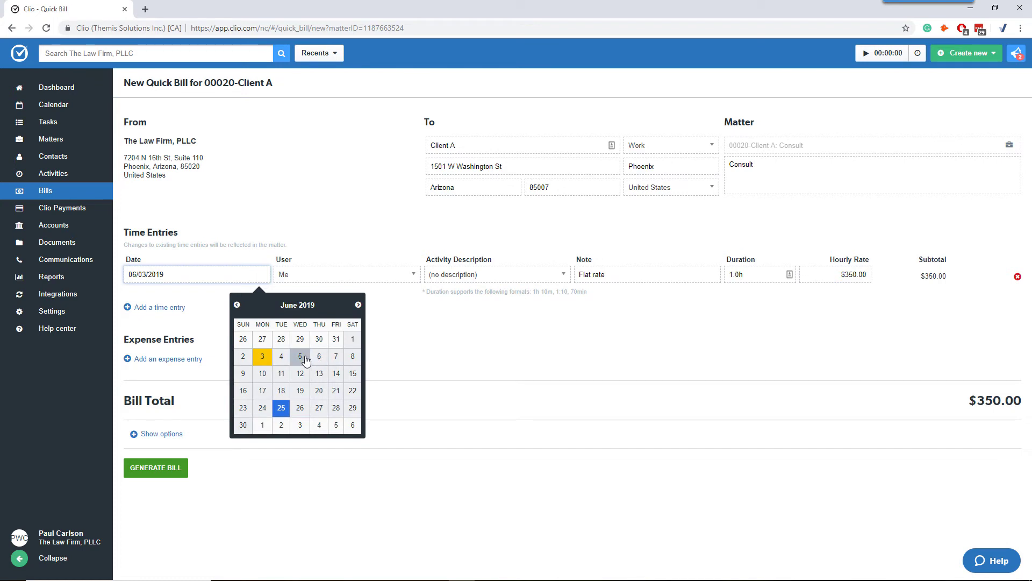
pyautogui.click(486, 325)
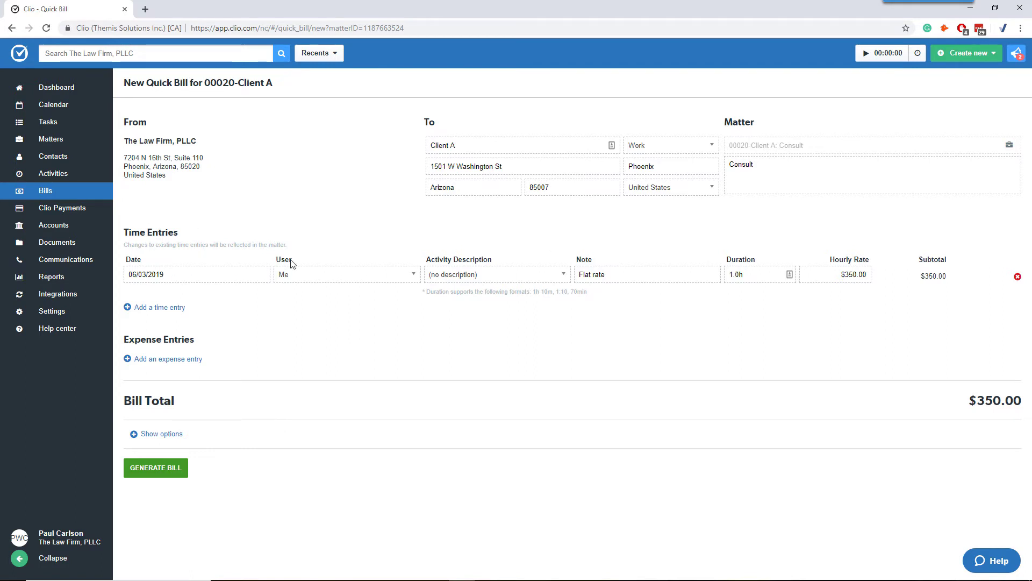
# - Generate the bill as draft Invoice #2044 and open it for editing
pyautogui.click(168, 468)
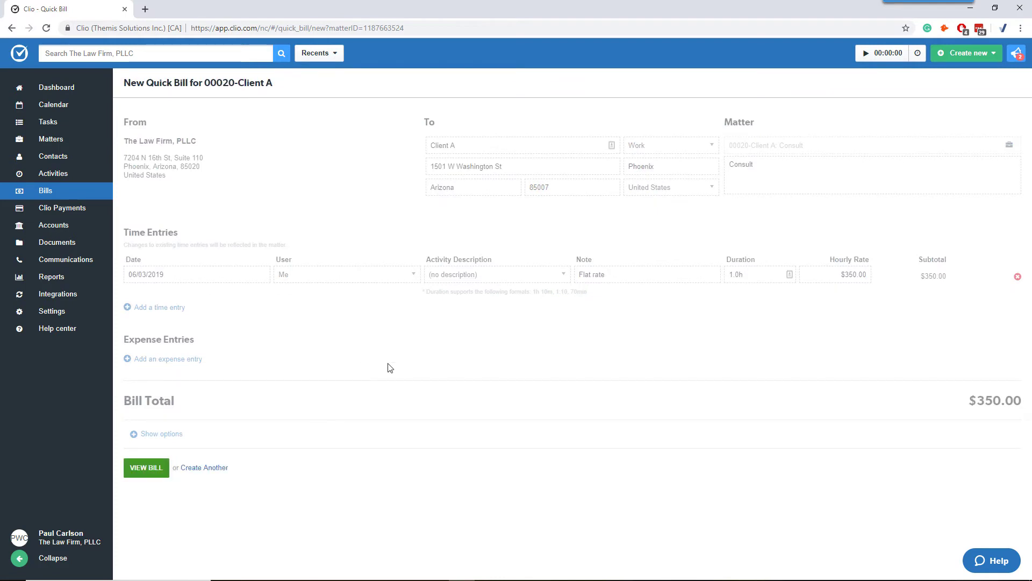
pyautogui.click(147, 468)
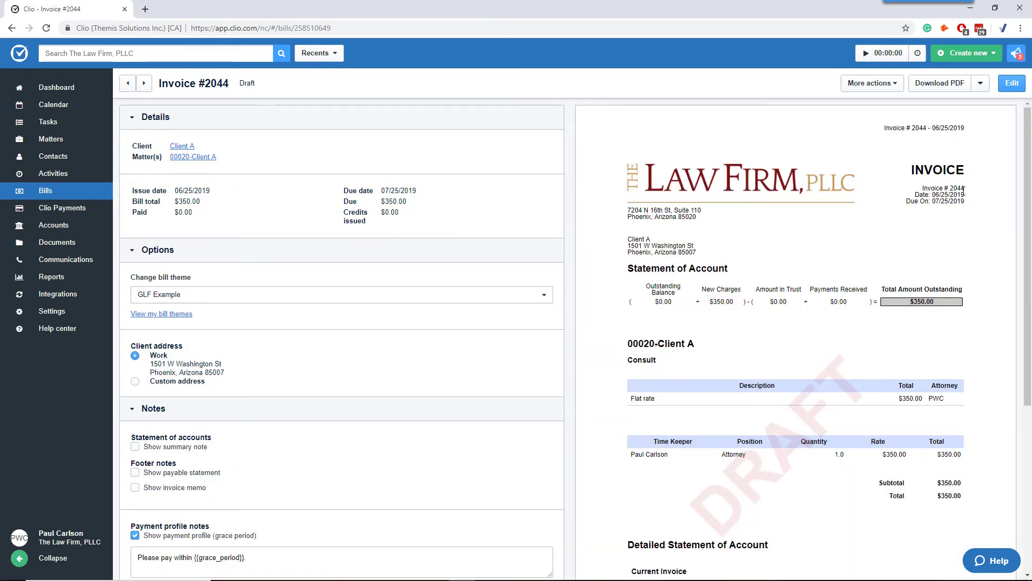
pyautogui.moveTo(933, 194); pyautogui.dragTo(975, 200)
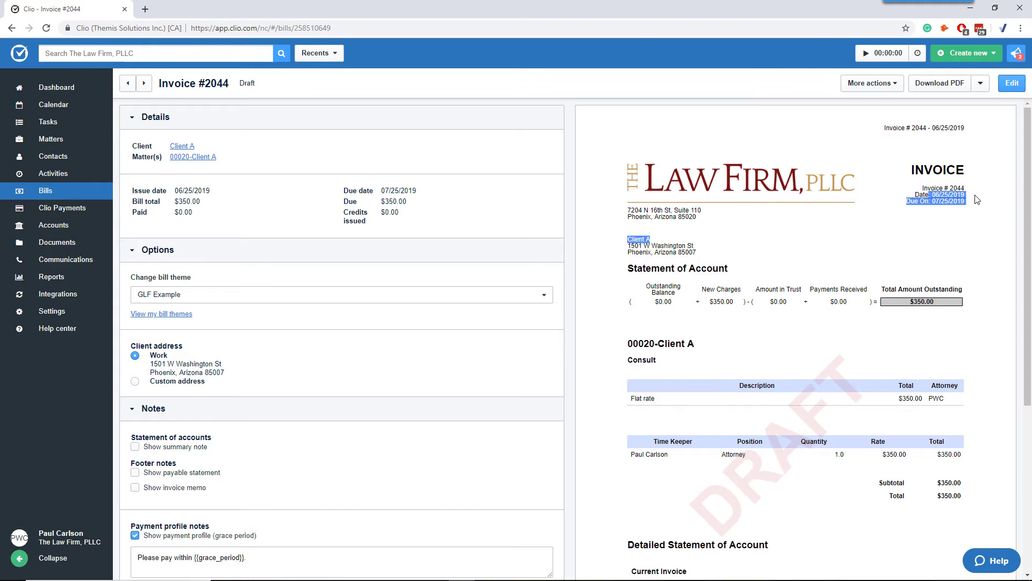
pyautogui.click(973, 199)
pyautogui.click(1012, 83)
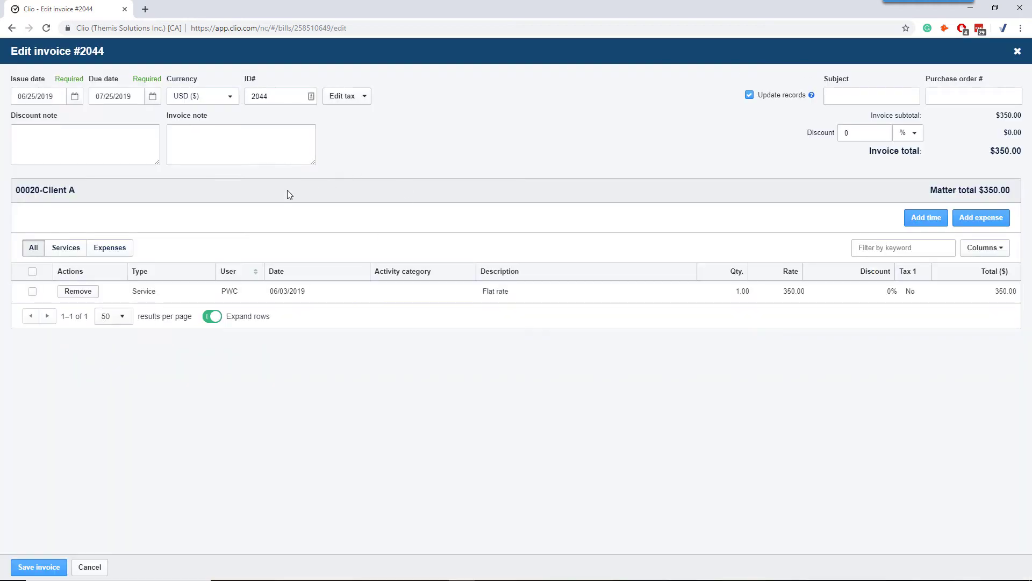
# - Change Invoice #2044's issue date to 06/03/2019 and save the invoice
pyautogui.click(73, 98)
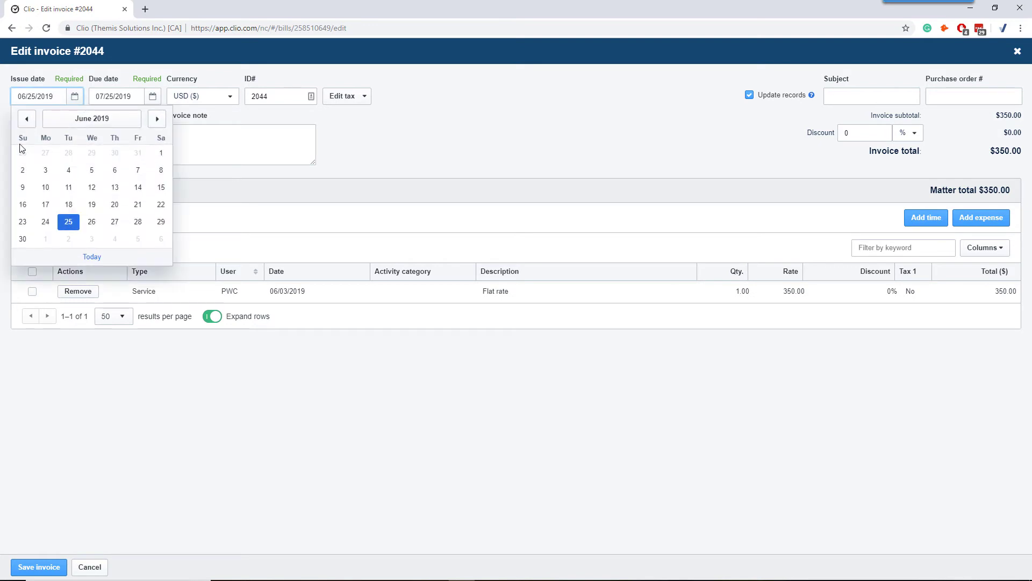
pyautogui.click(45, 170)
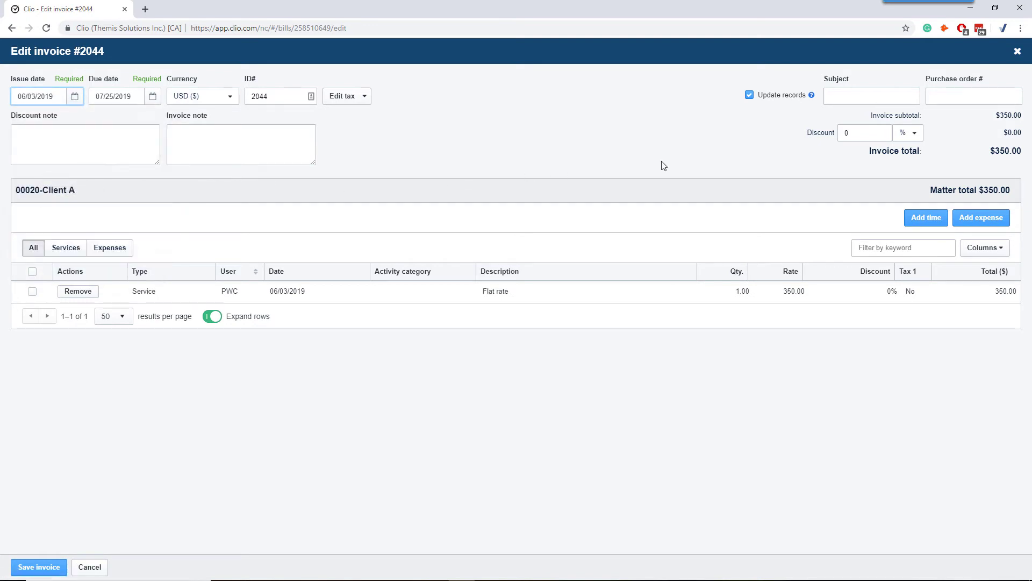
pyautogui.click(41, 567)
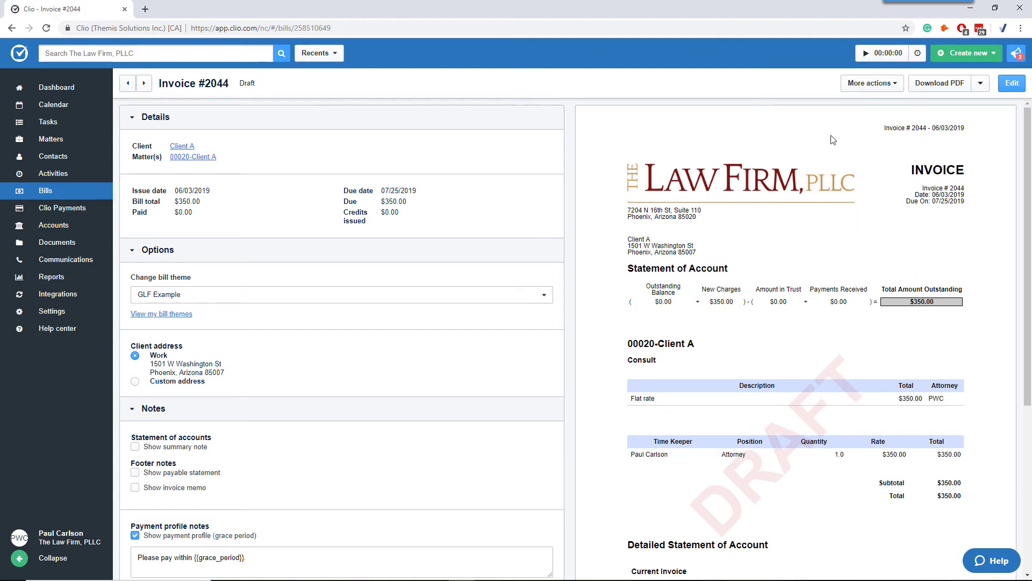
# - Approve Invoice #2044 so it awaits payment, then view its Clio payments list
pyautogui.click(890, 86)
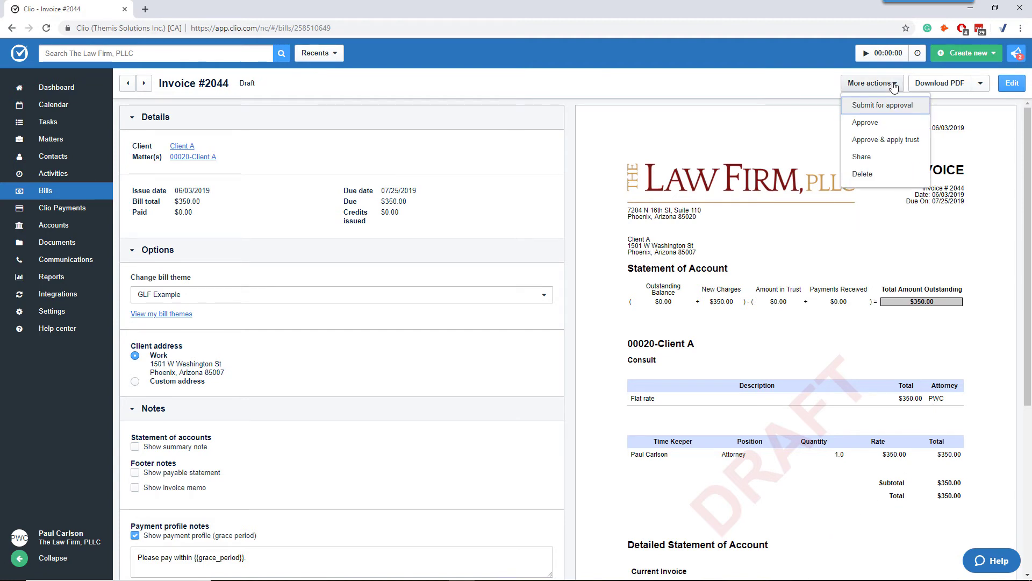
pyautogui.click(874, 129)
pyautogui.click(386, 347)
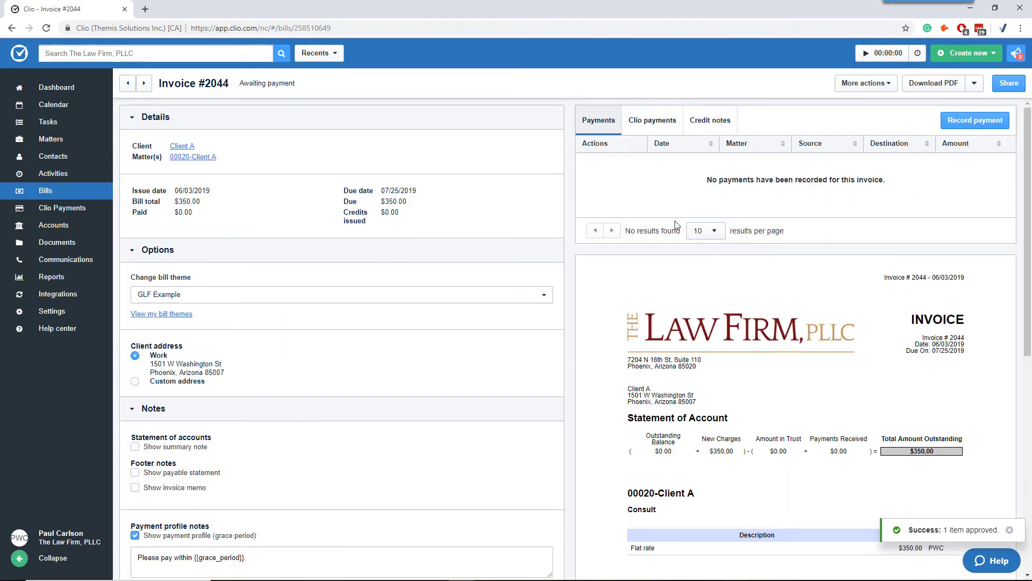
pyautogui.click(865, 83)
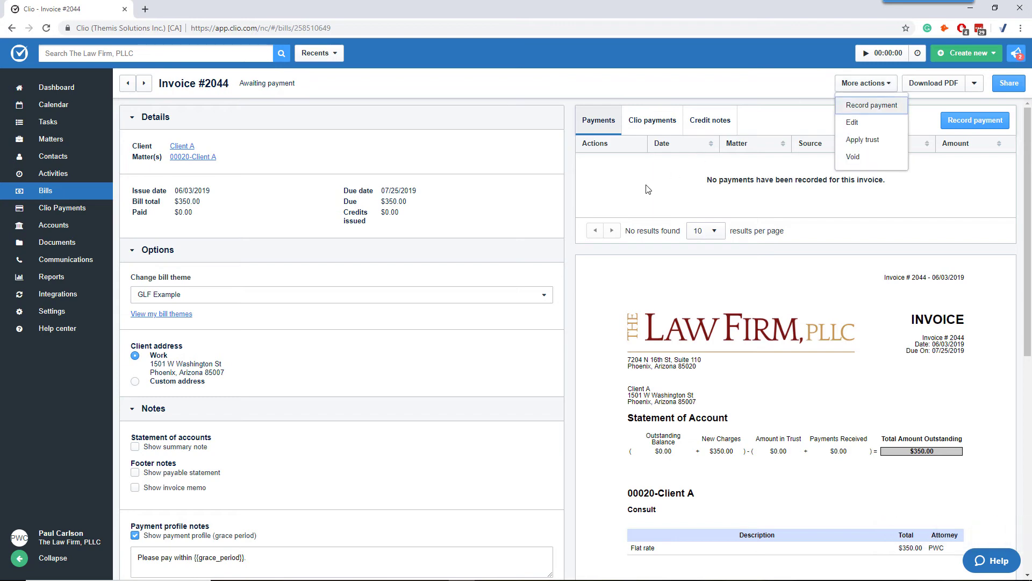
pyautogui.click(661, 127)
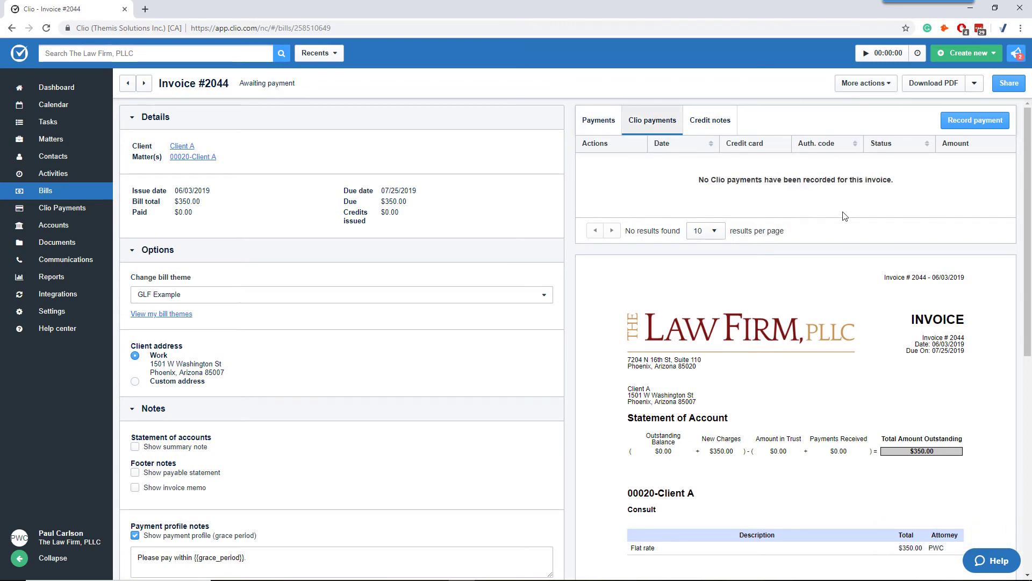
# - Record a $350 Direct Payment dated 06/03/2019, noting the processor in the description
pyautogui.click(971, 122)
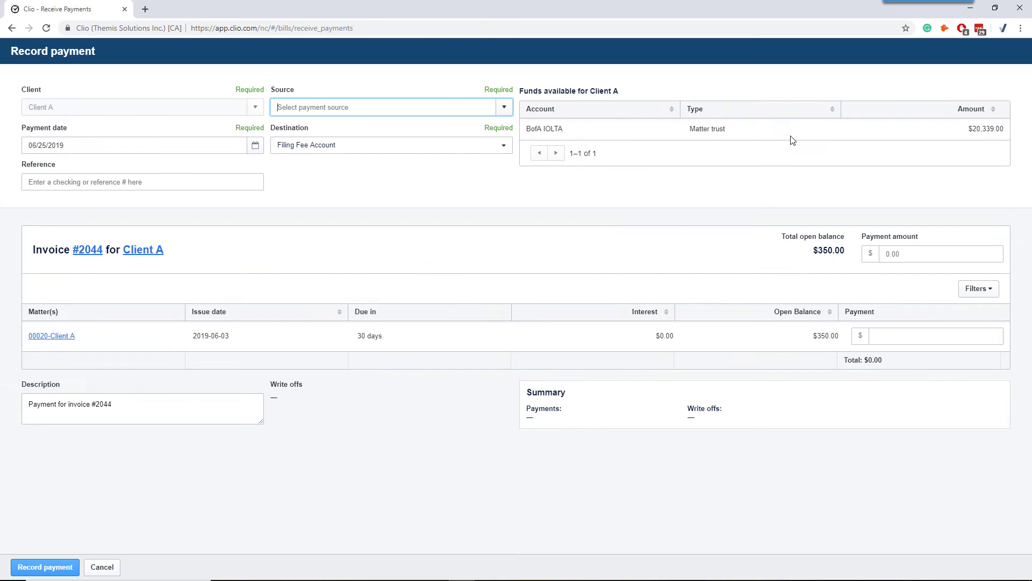
pyautogui.click(255, 149)
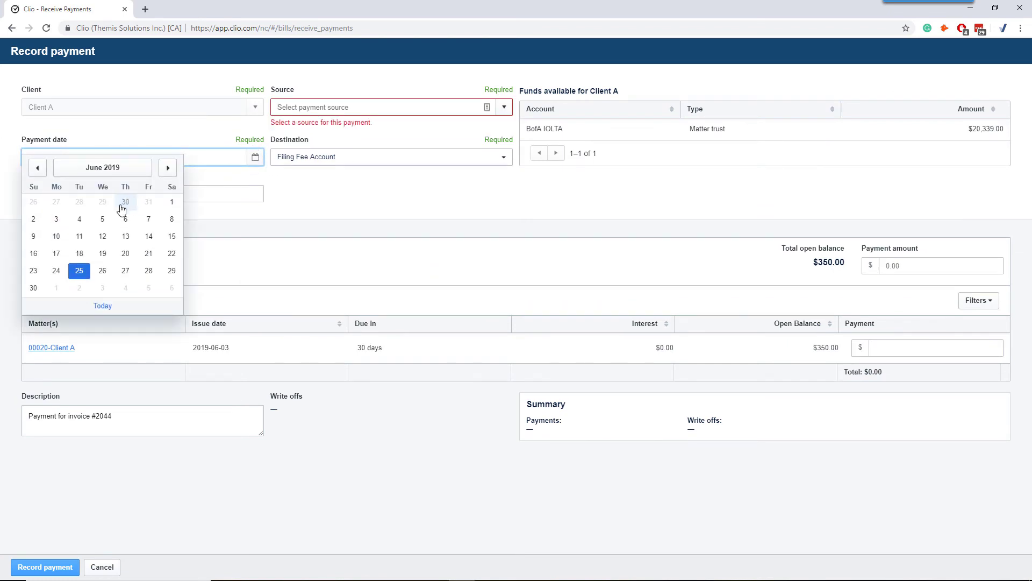
pyautogui.click(56, 219)
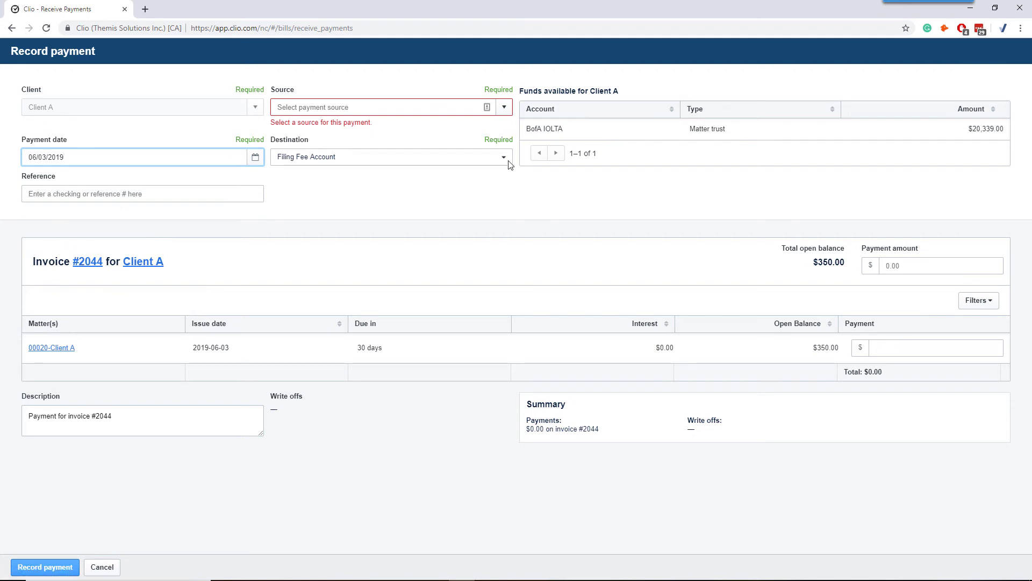
pyautogui.click(506, 108)
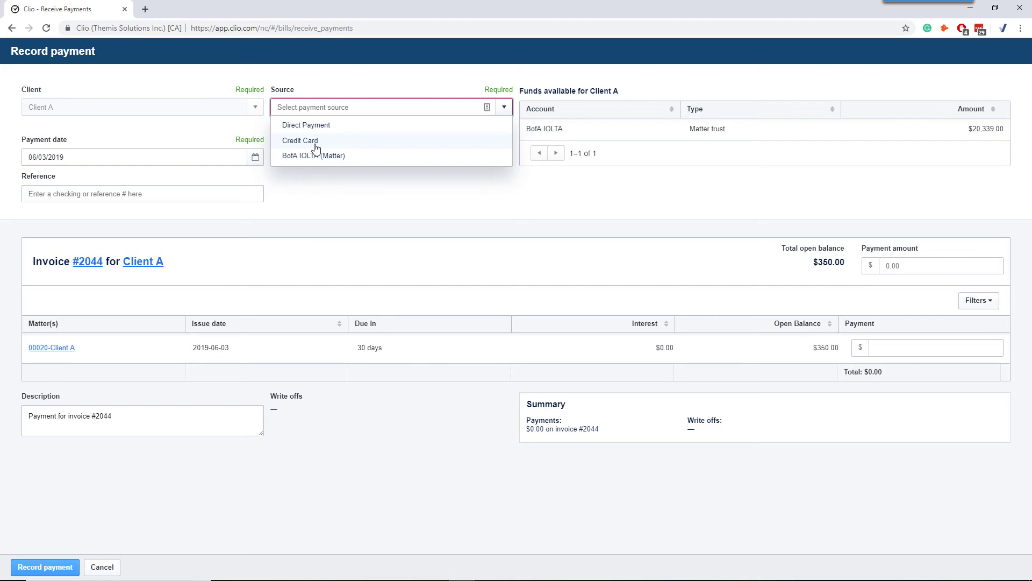
pyautogui.click(316, 125)
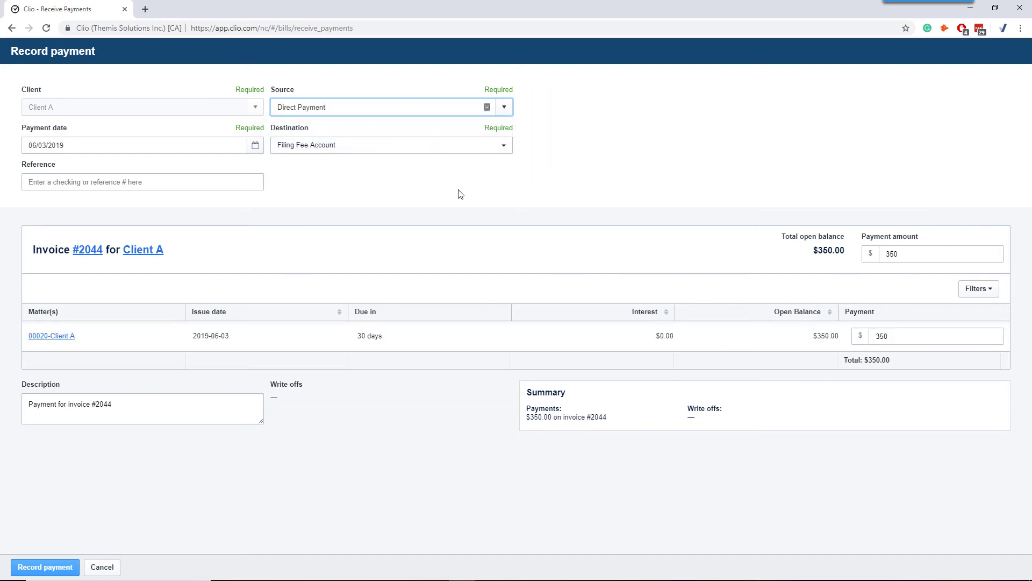
pyautogui.click(131, 407)
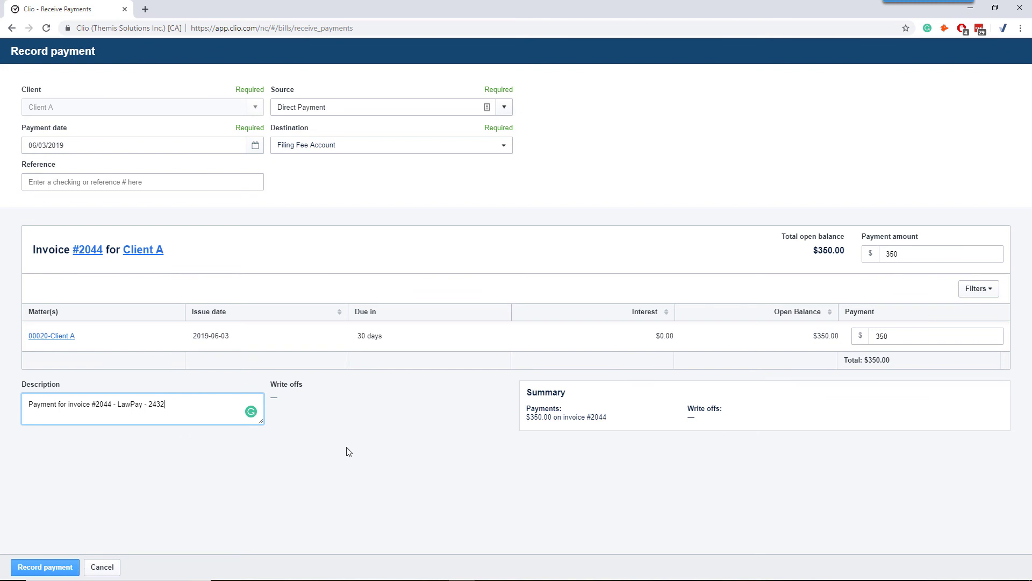
pyautogui.click(45, 566)
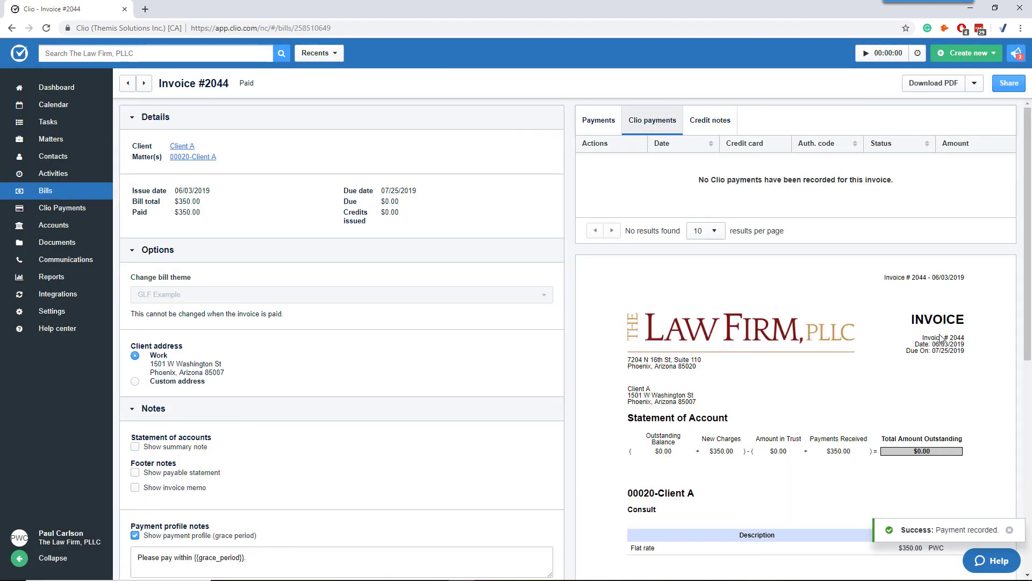
# - Scroll the paid invoice preview to confirm $350.00 received and $0.00 outstanding
pyautogui.scroll(-4, 928, 374)
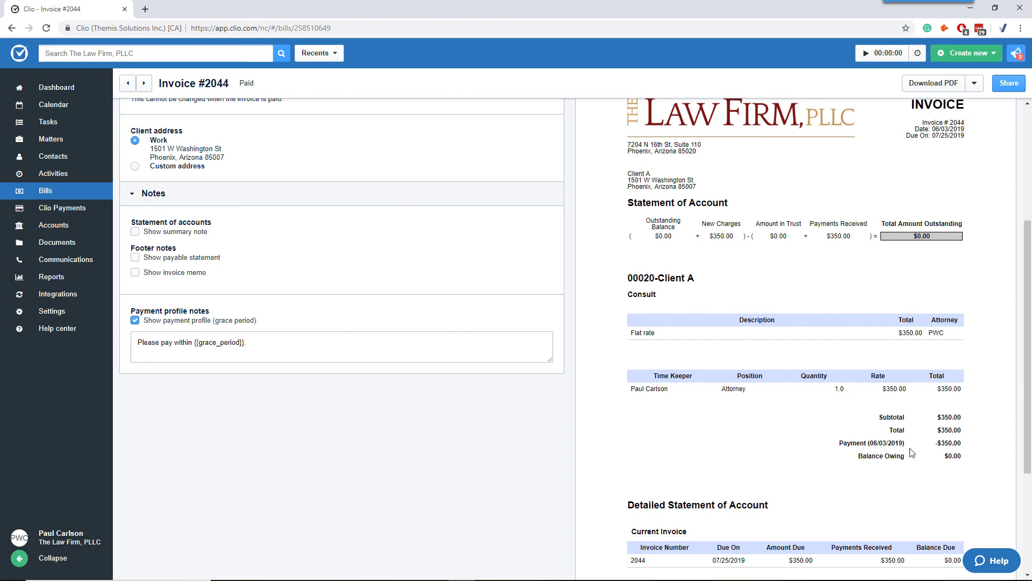
pyautogui.scroll(-3, 894, 465)
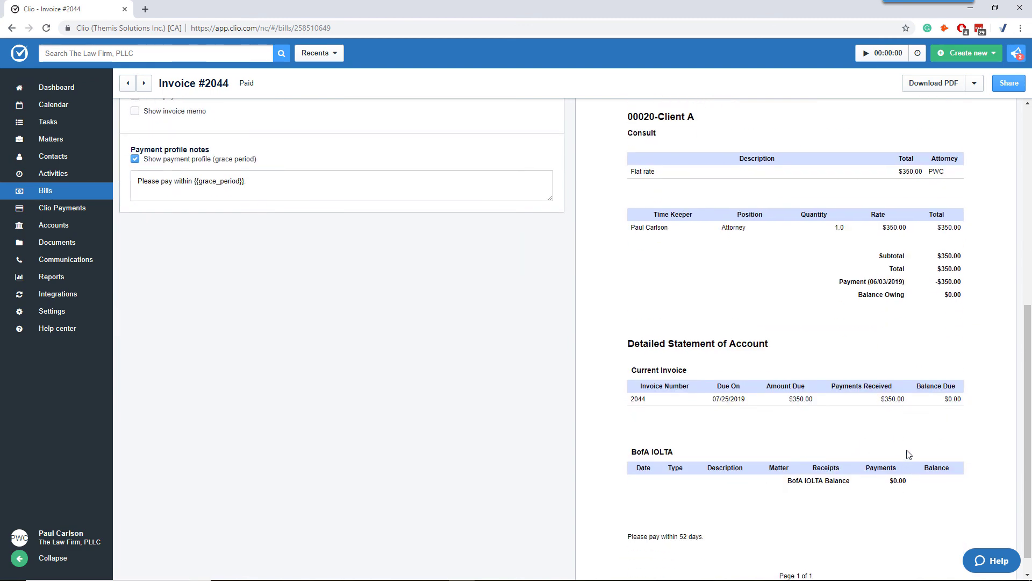
pyautogui.scroll(7, 908, 454)
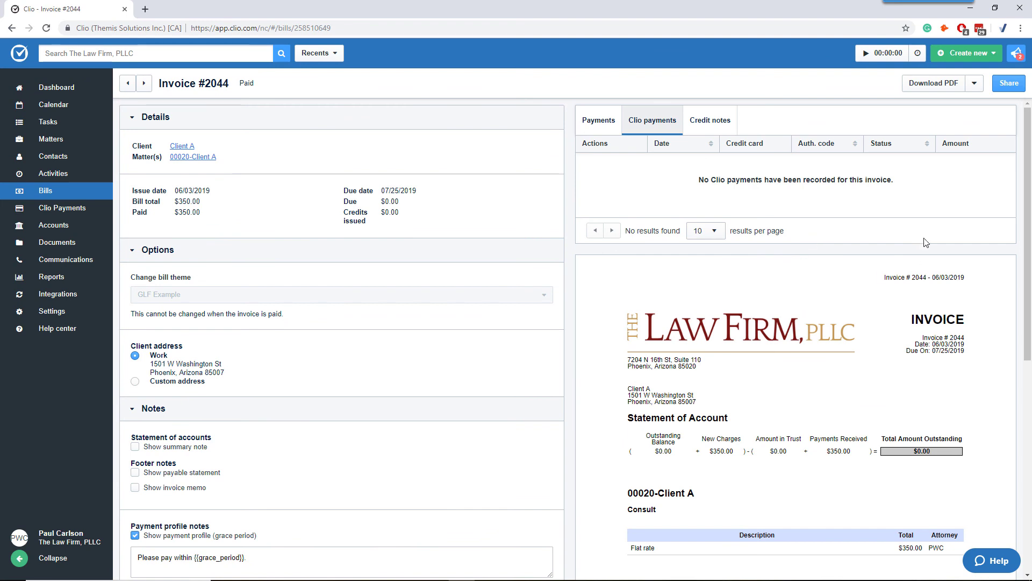